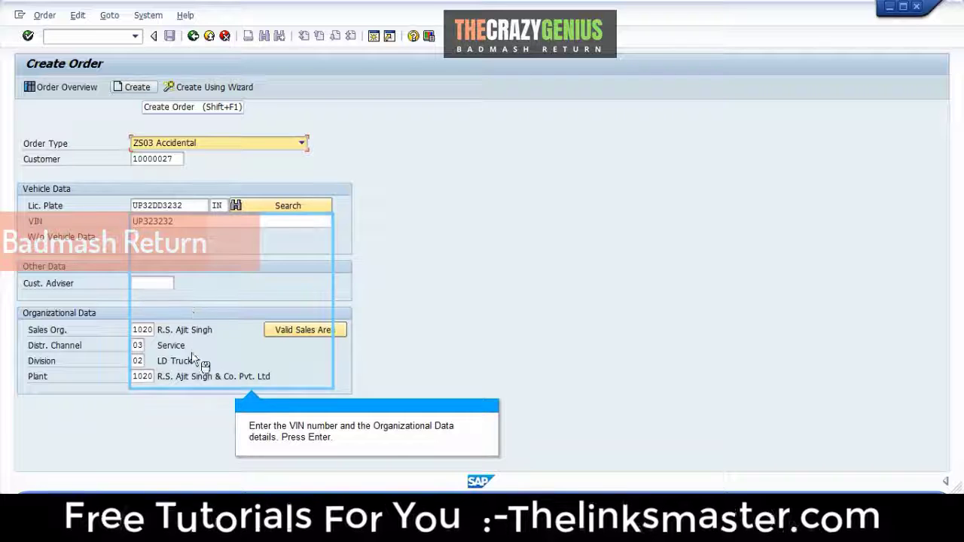
# Create a ZS03 Accidental order for sales organization 1020, channel 03, division 02 and plant 1020, and save it with gate-in 17.12.2015 13:12:31.
pyautogui.press('Return')
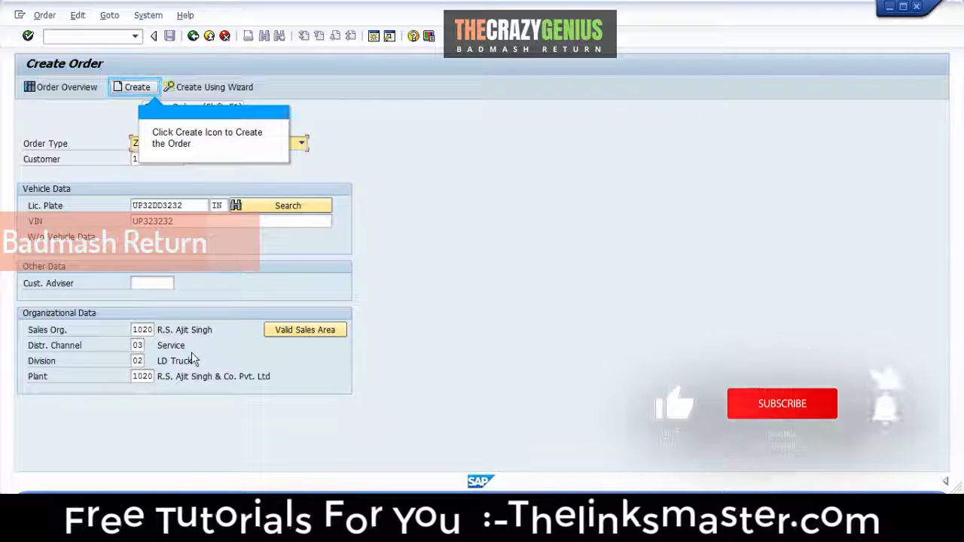
pyautogui.click(128, 89)
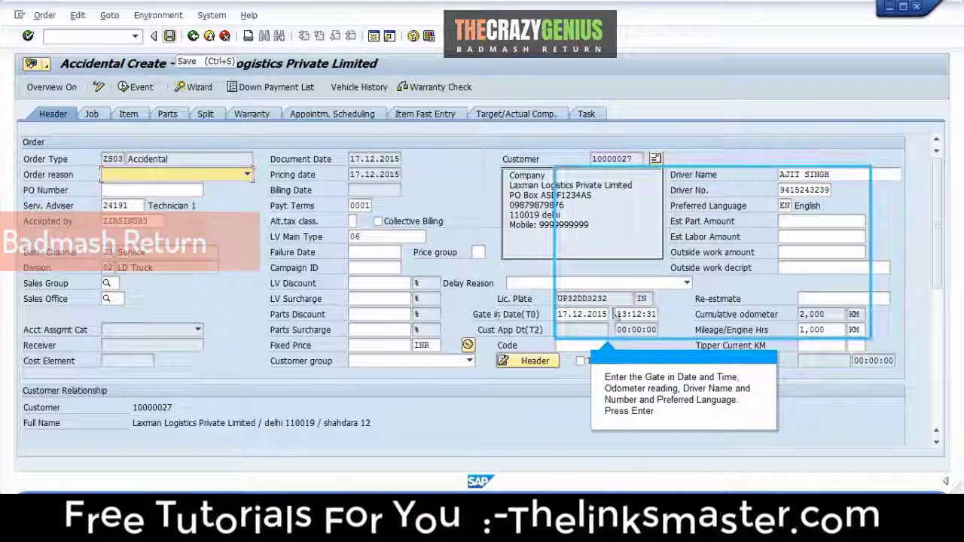
pyautogui.press('Return')
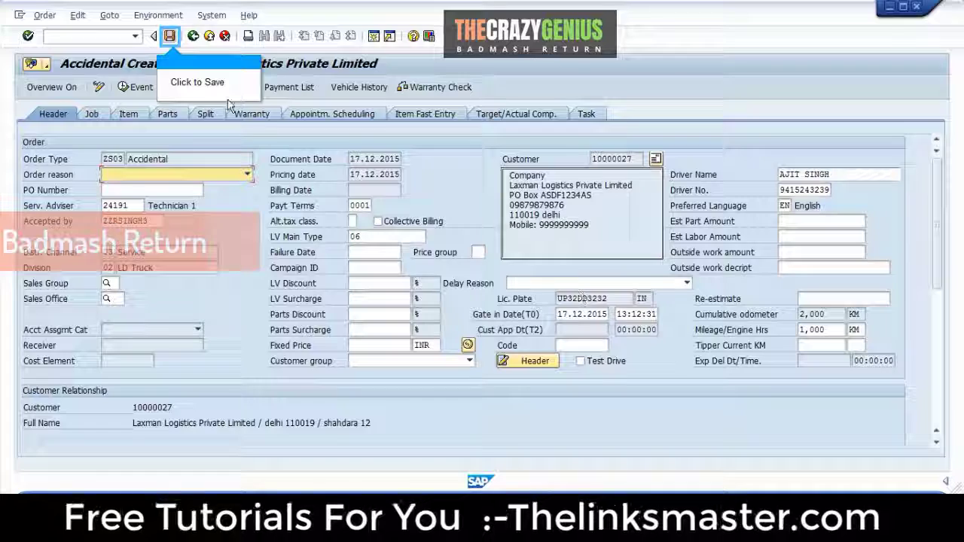
pyautogui.click(167, 39)
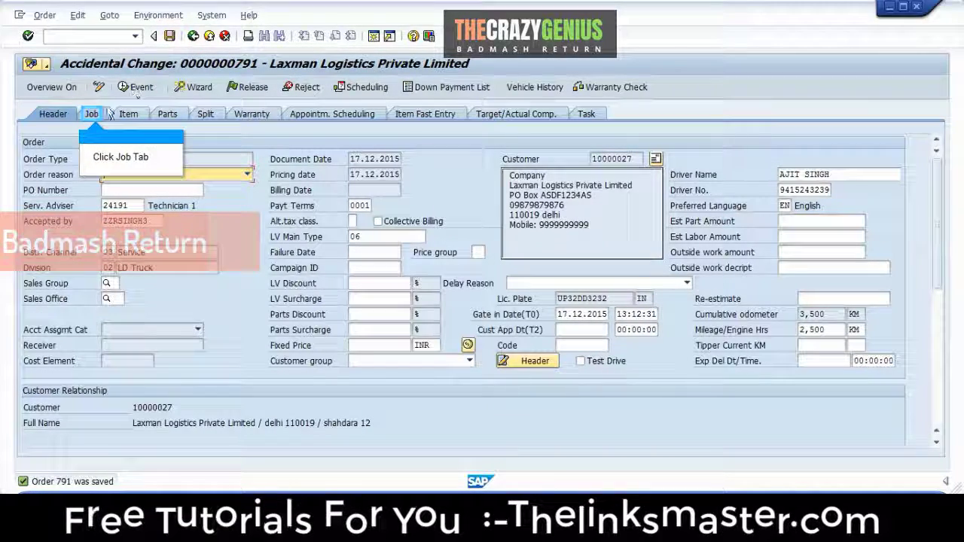
# Add a job described as "new accidental job" with job ID J5 Cab and Body and job type 04 Accident, and save the order.
pyautogui.click(89, 116)
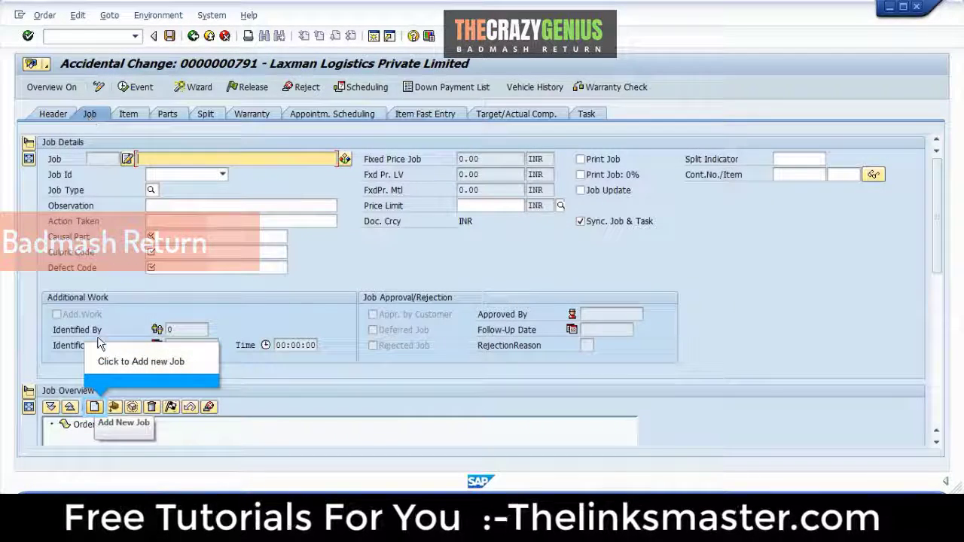
pyautogui.click(93, 407)
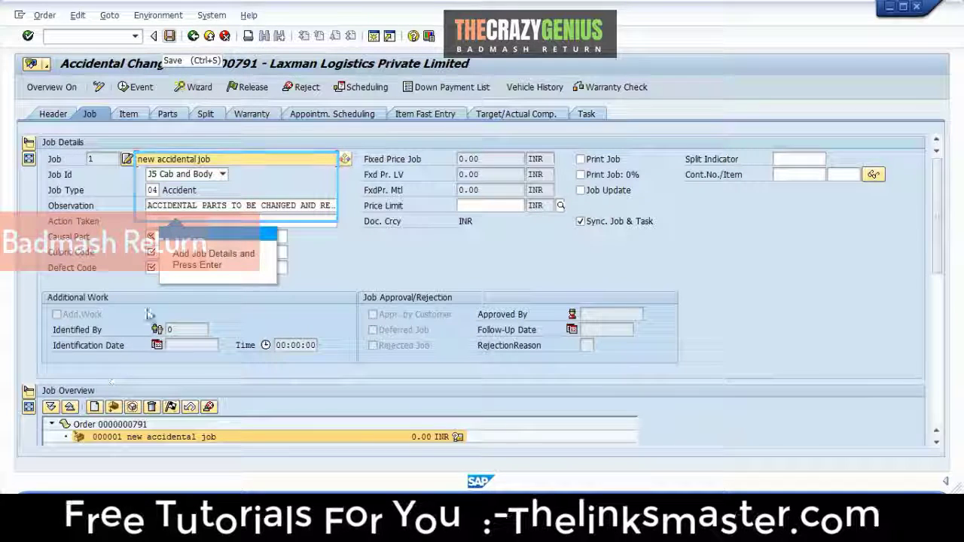
pyautogui.press('Return')
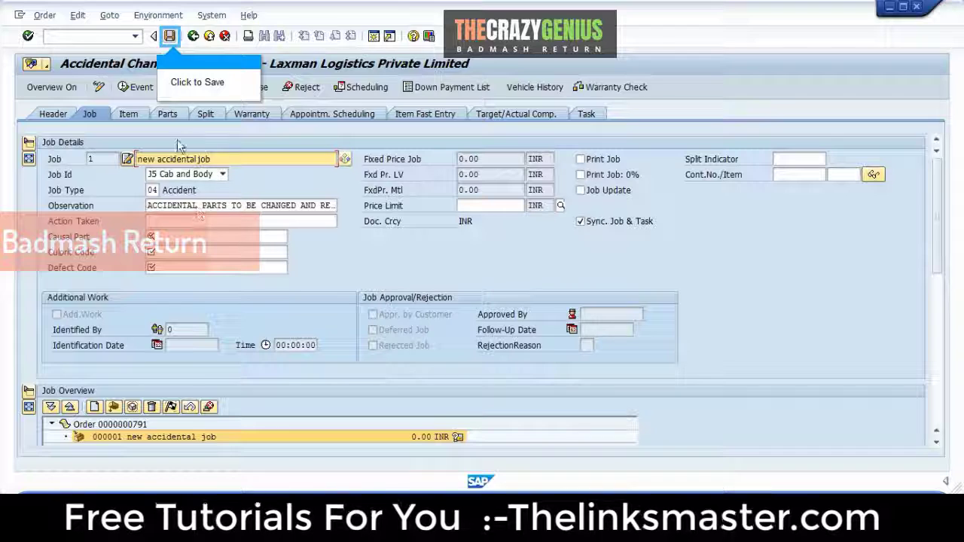
pyautogui.click(168, 40)
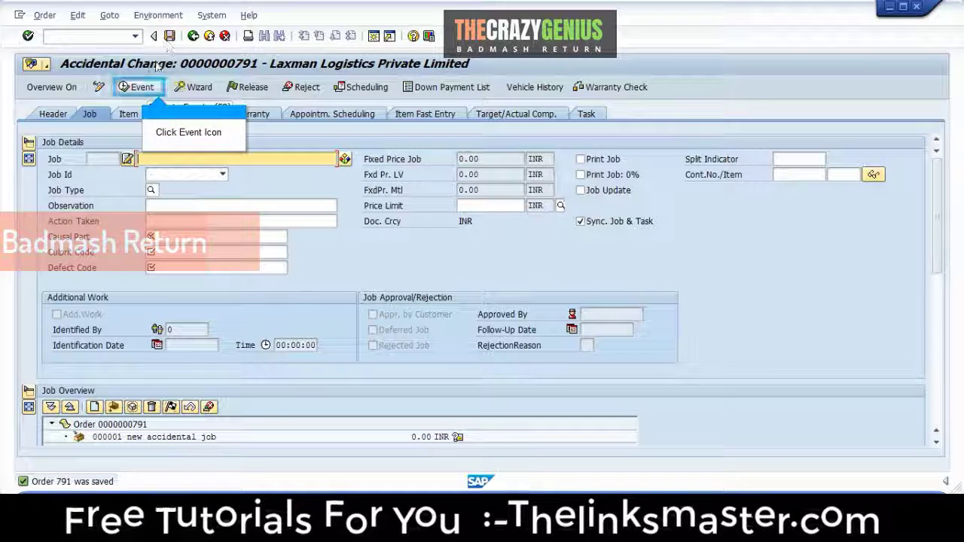
# Run ZSER_CHECKLIST for the Accidental Checklist, fill in accident date 10.12.2015, place Gurgaon, insurer IFFCO Tokio and remarks "All Okay", save it and return to the order.
pyautogui.click(137, 87)
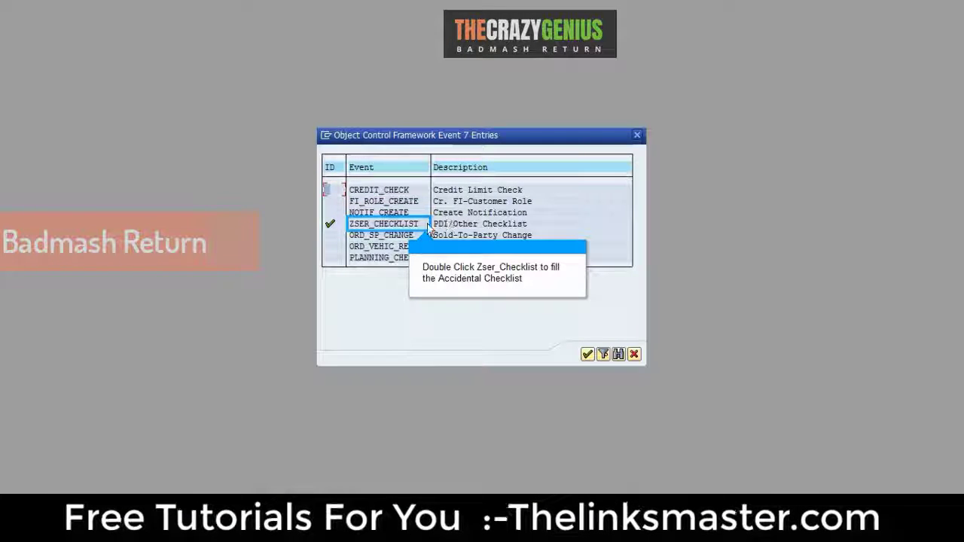
pyautogui.doubleClick(421, 225)
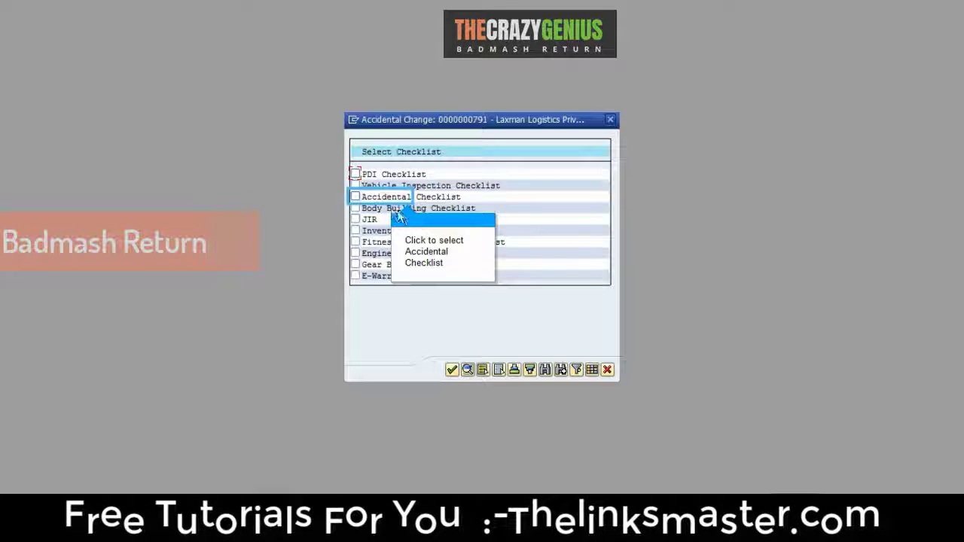
pyautogui.click(368, 199)
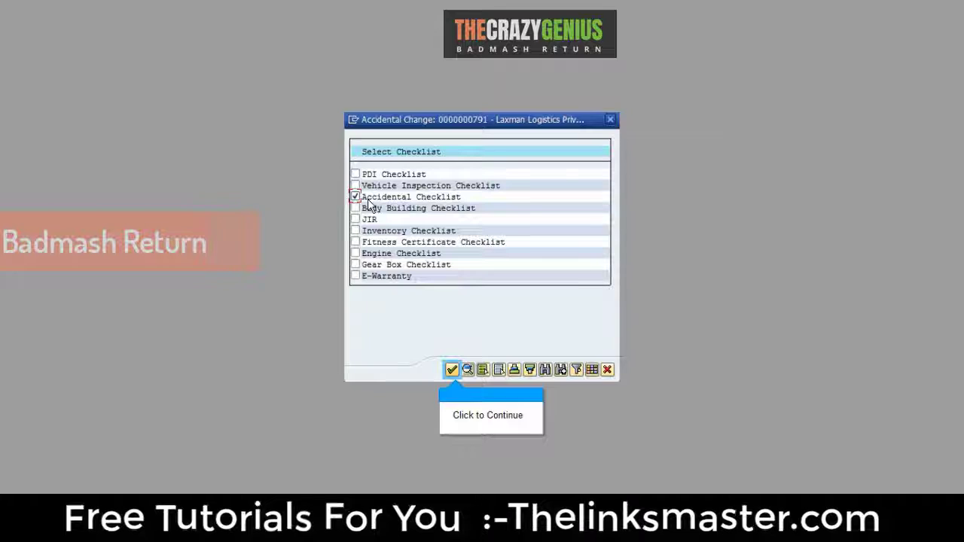
pyautogui.click(451, 369)
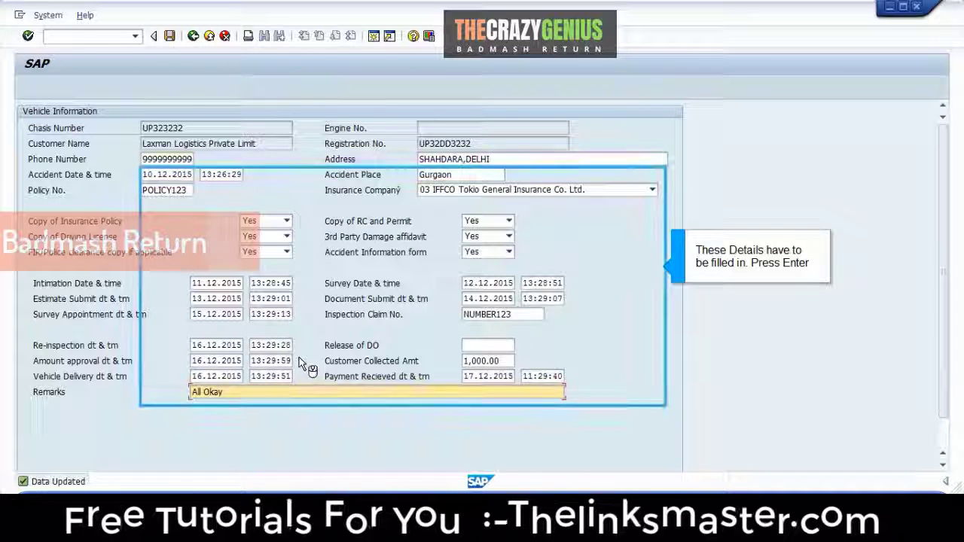
pyautogui.press('Return')
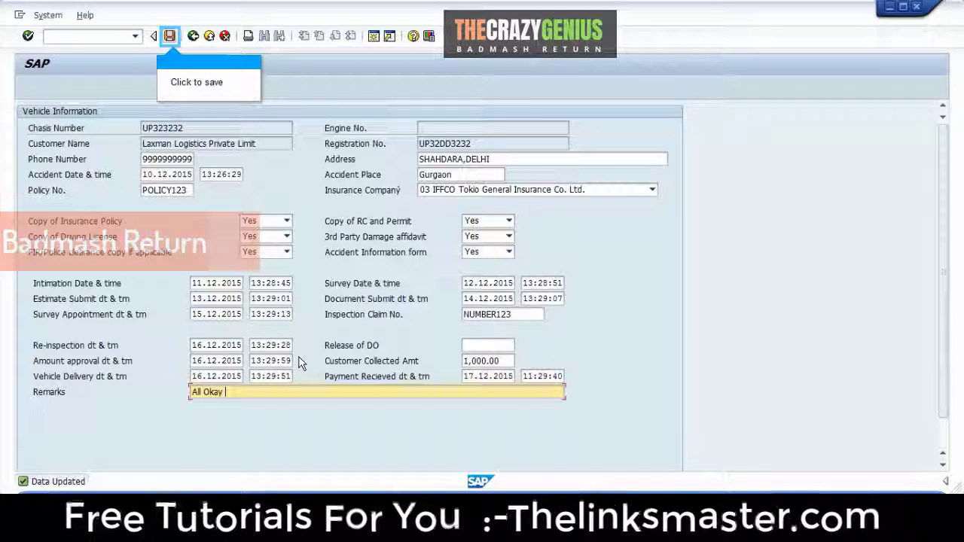
pyautogui.click(167, 39)
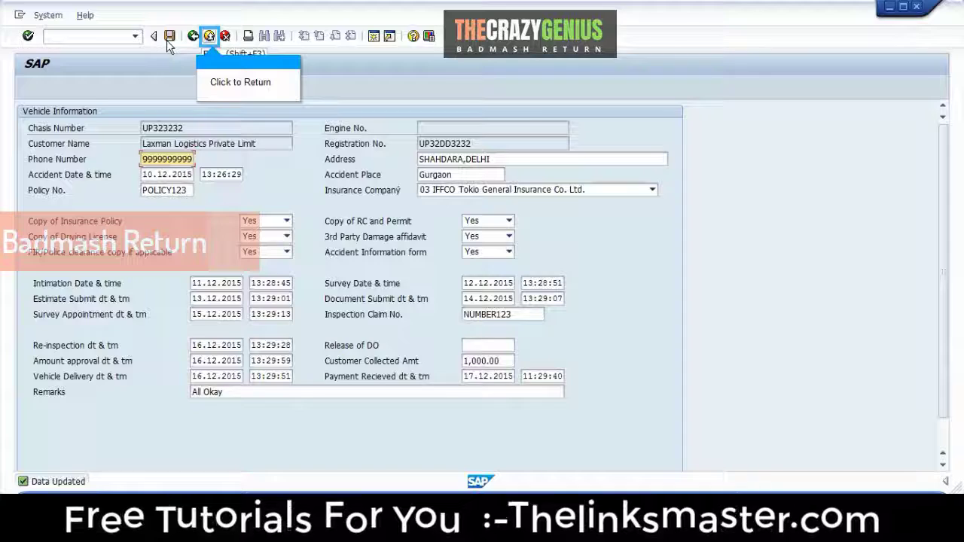
pyautogui.click(206, 40)
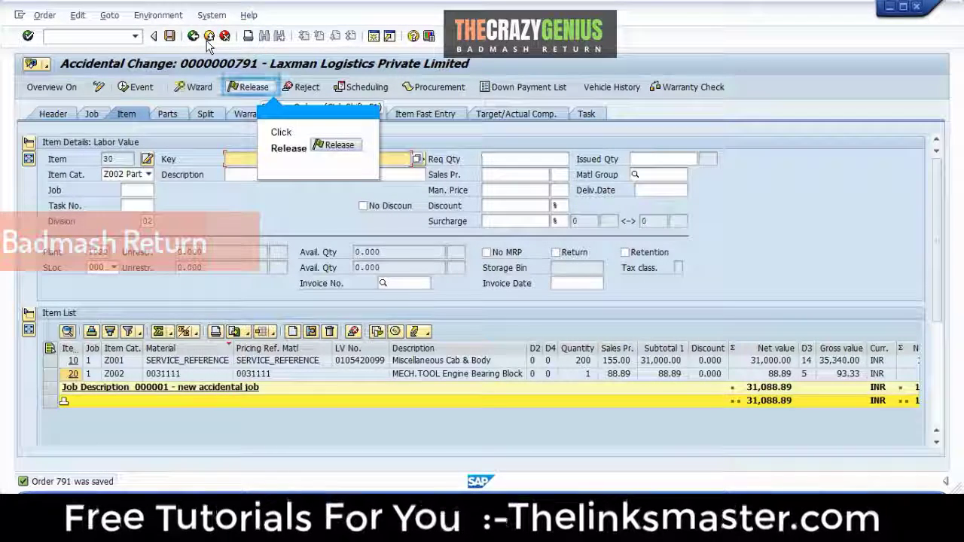
pyautogui.click(241, 89)
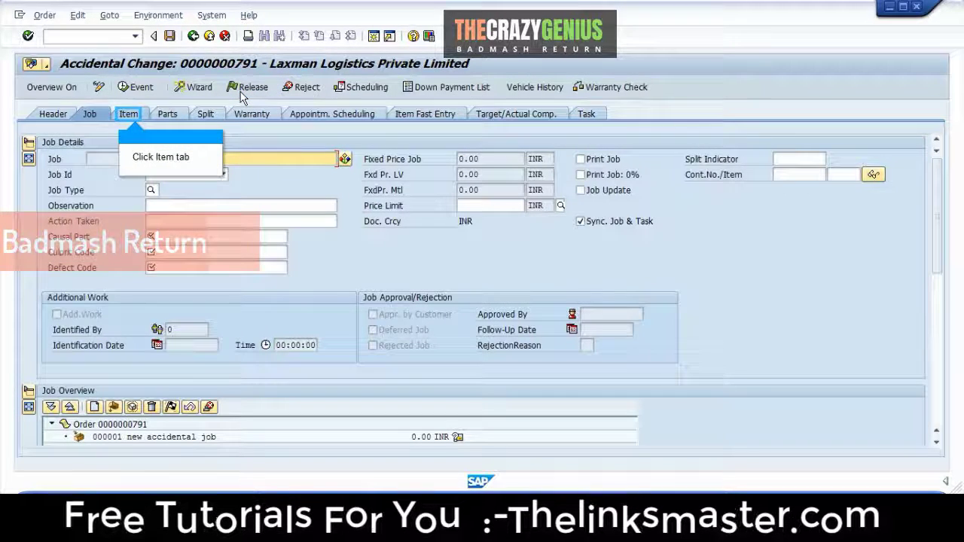
pyautogui.click(125, 116)
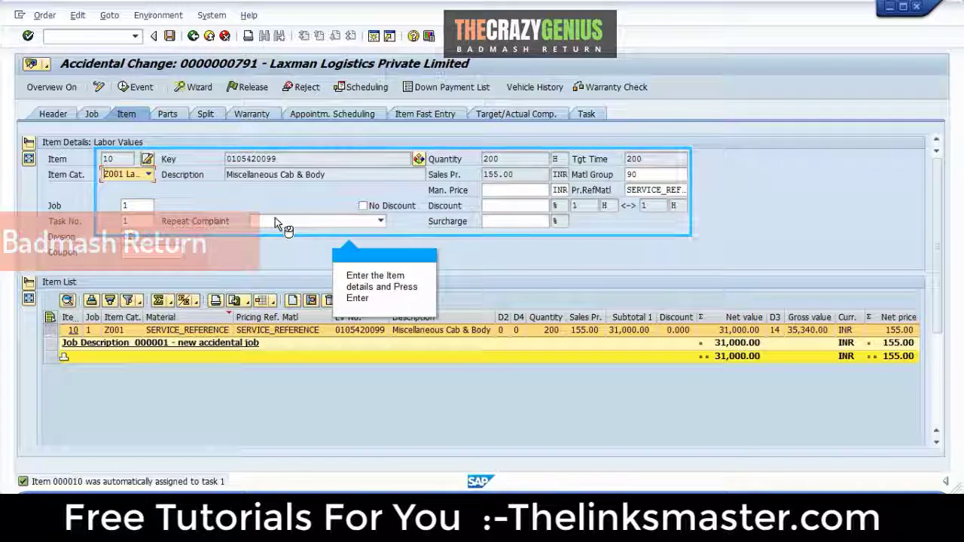
pyautogui.press('Return')
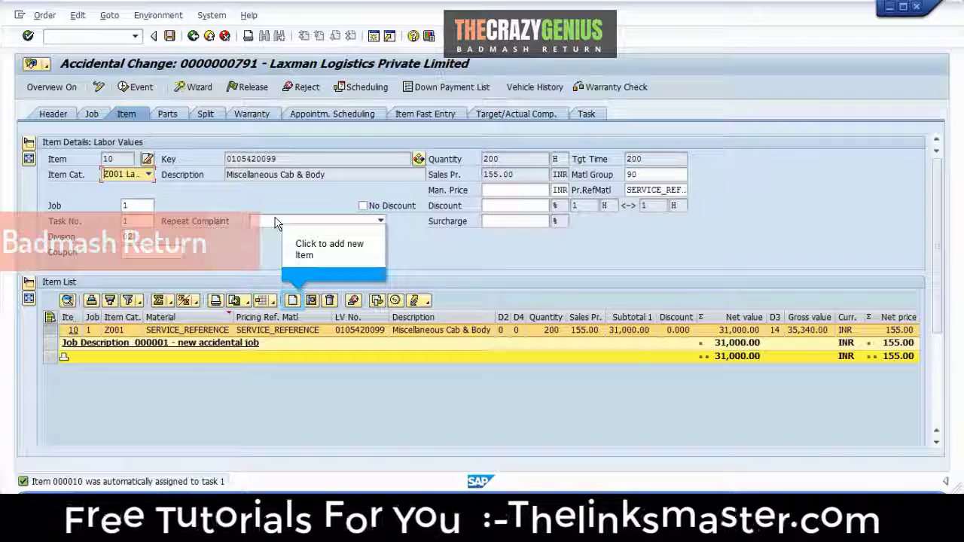
# Add Z002 part item 0031111, MECH.TOOL Engine Bearing Block, with required quantity 1 to job 1 and save the order.
pyautogui.click(292, 301)
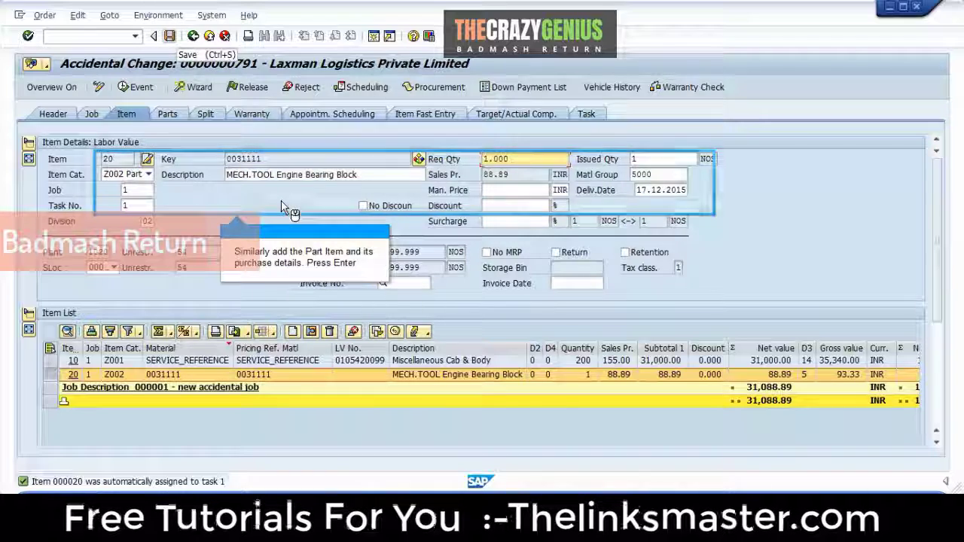
pyautogui.press('Return')
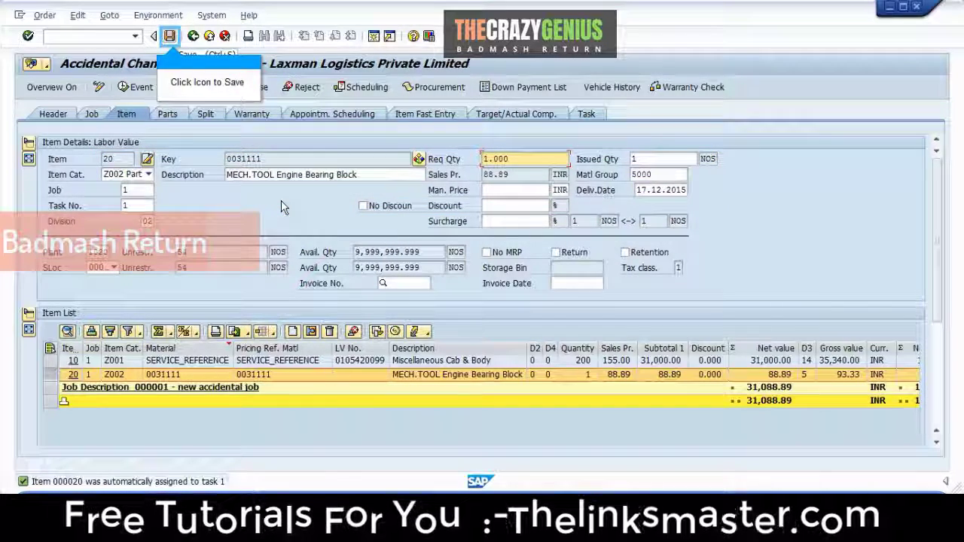
pyautogui.click(167, 39)
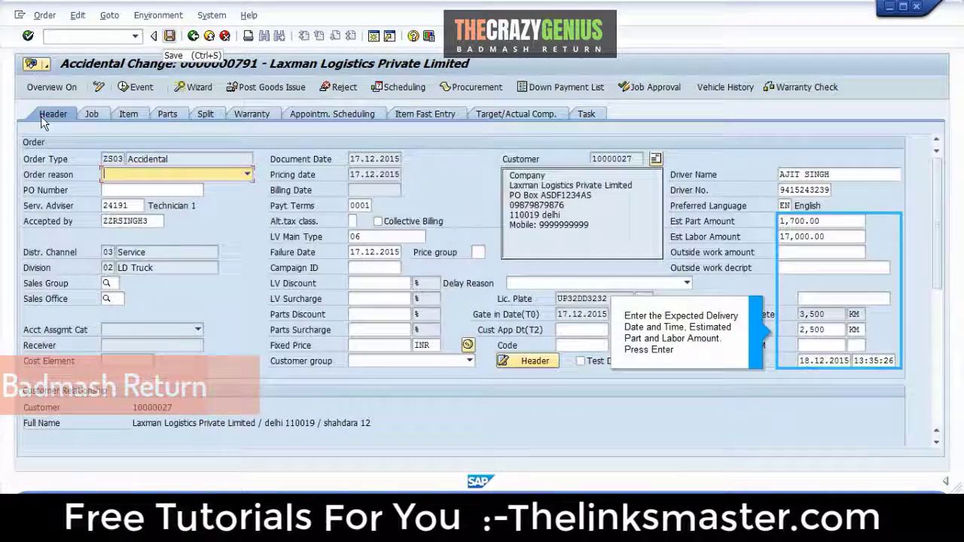
# Save the header with estimated part amount 1,700, labor amount 17,000, expected delivery 18.12.2015 13:35:26 and customer approval 17.12.2015 13:38:00.
pyautogui.click(47, 115)
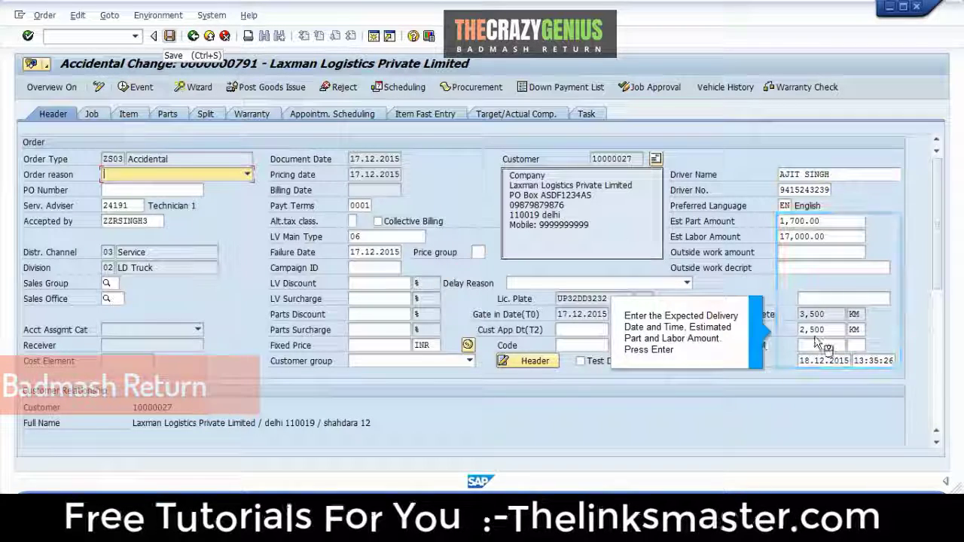
pyautogui.press('Return')
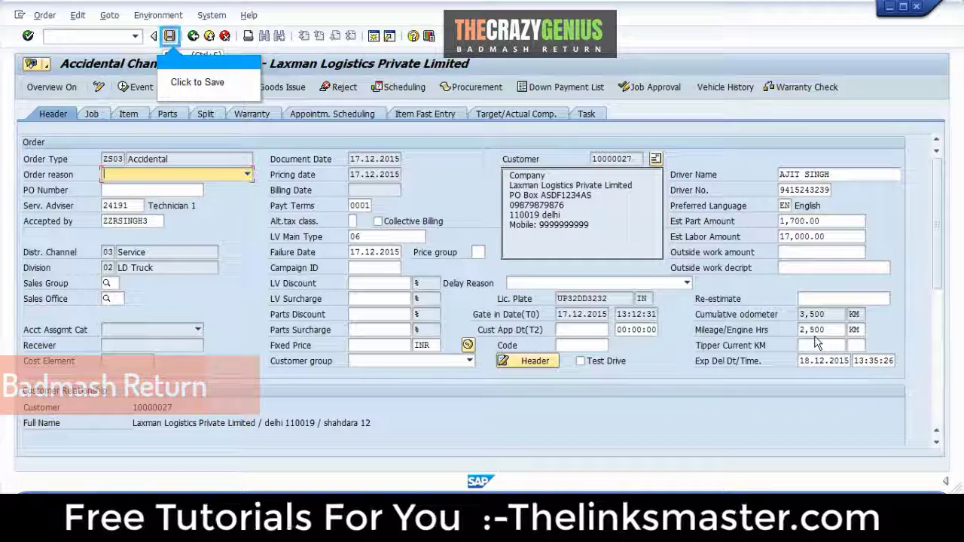
pyautogui.click(167, 39)
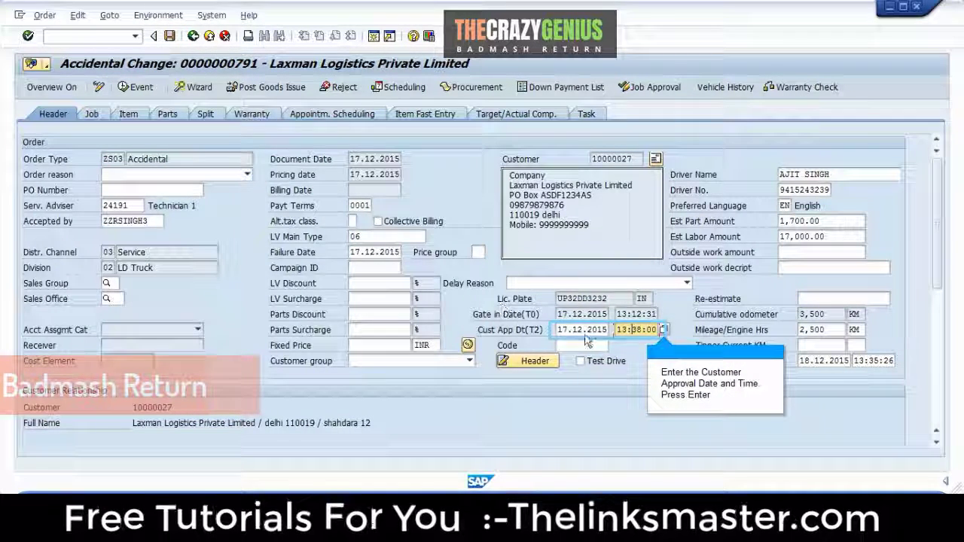
pyautogui.press('Return')
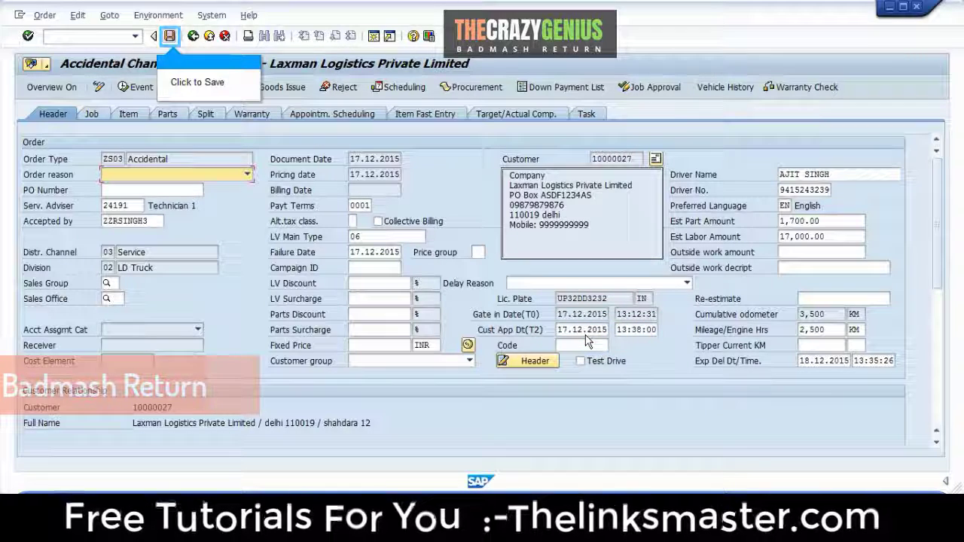
pyautogui.click(169, 37)
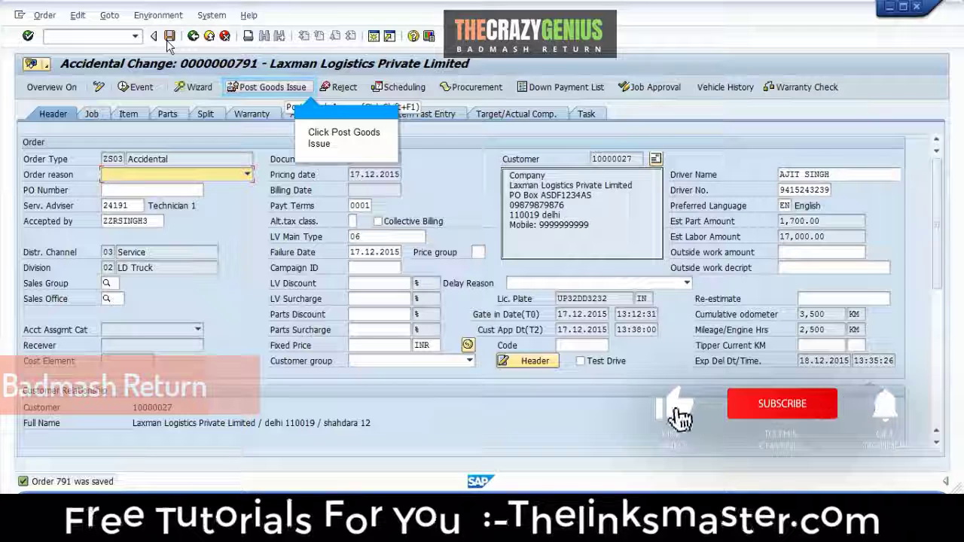
# Post the goods issue for item 20, MECH.TOOL Engine Bearing Block.
pyautogui.click(252, 91)
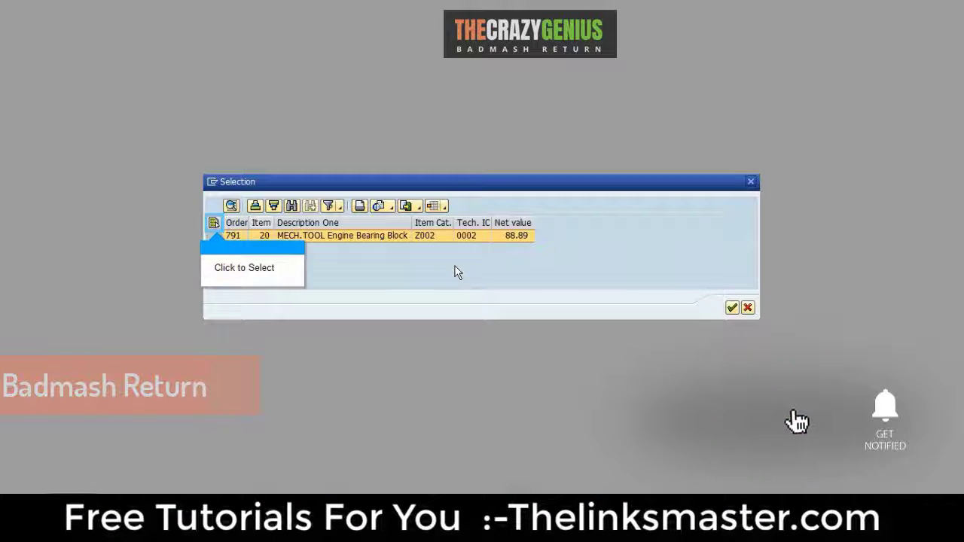
pyautogui.click(211, 228)
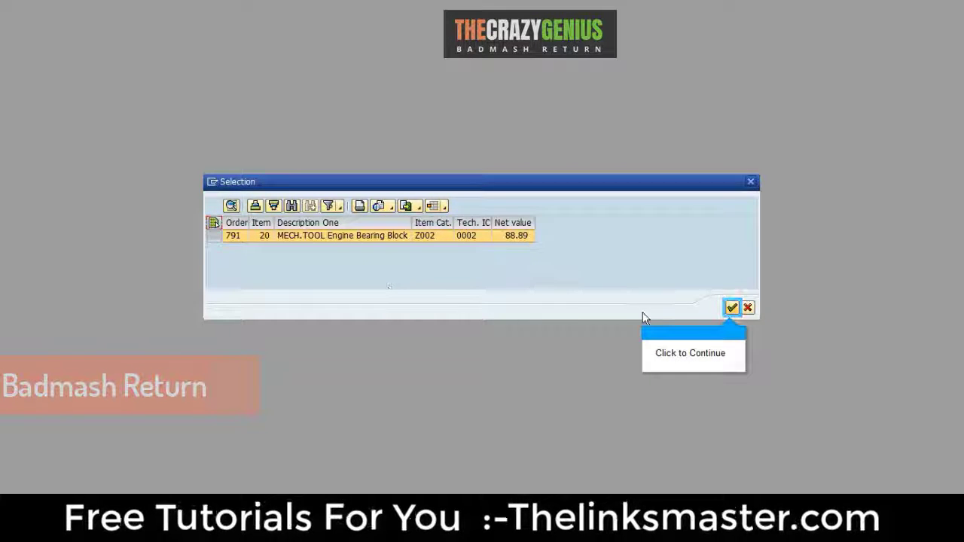
pyautogui.click(732, 308)
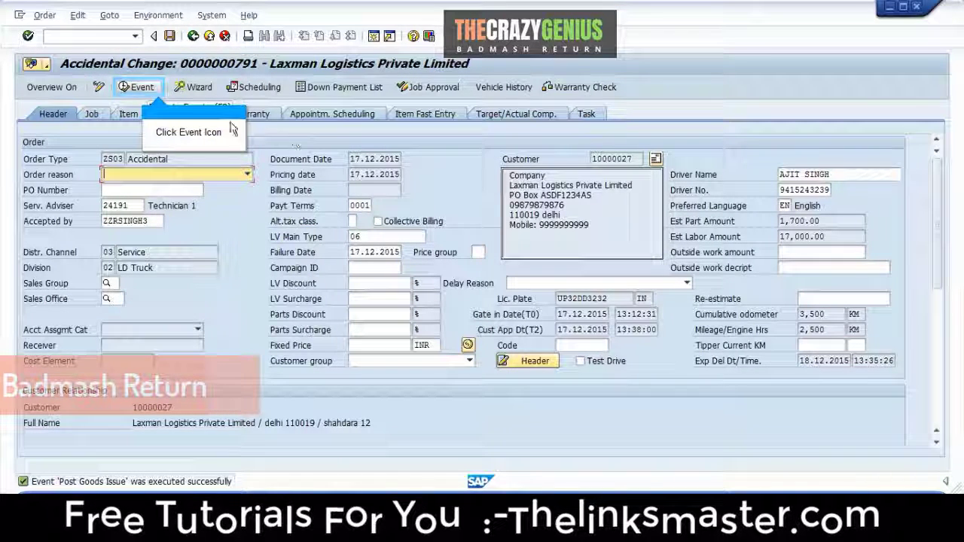
# Run the TIMEBOOK_CONFIRM event for task 1, Miscellaneous Cab & Body, and confirm the order without booked time.
pyautogui.click(134, 89)
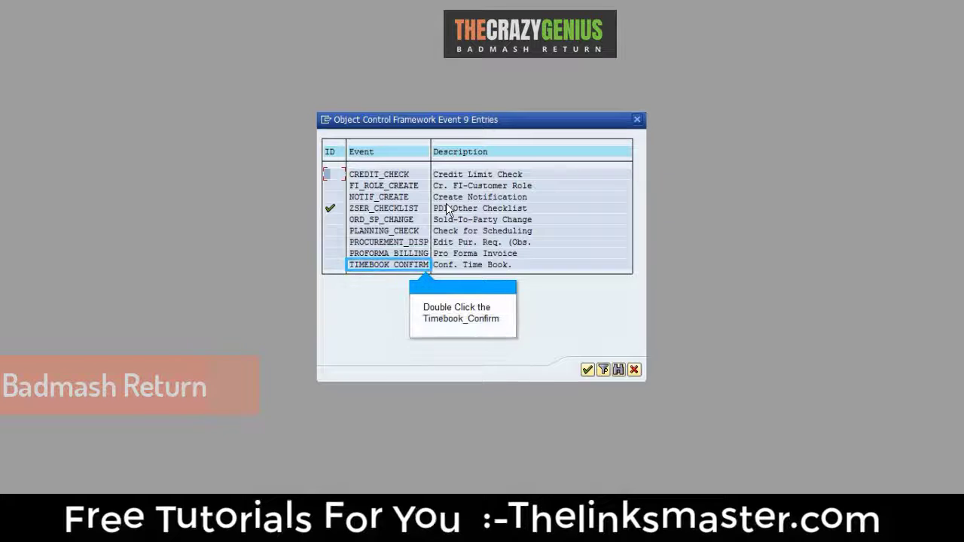
pyautogui.doubleClick(374, 265)
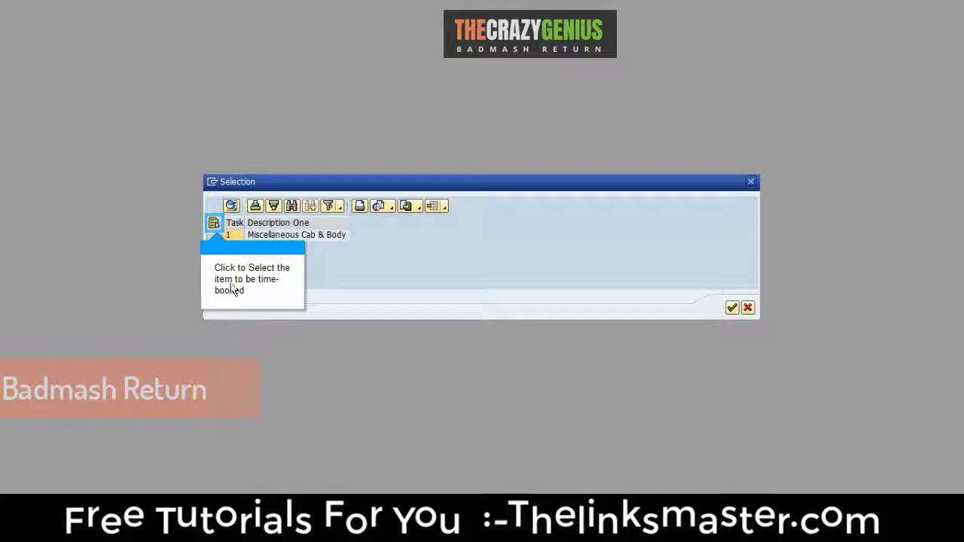
pyautogui.click(212, 233)
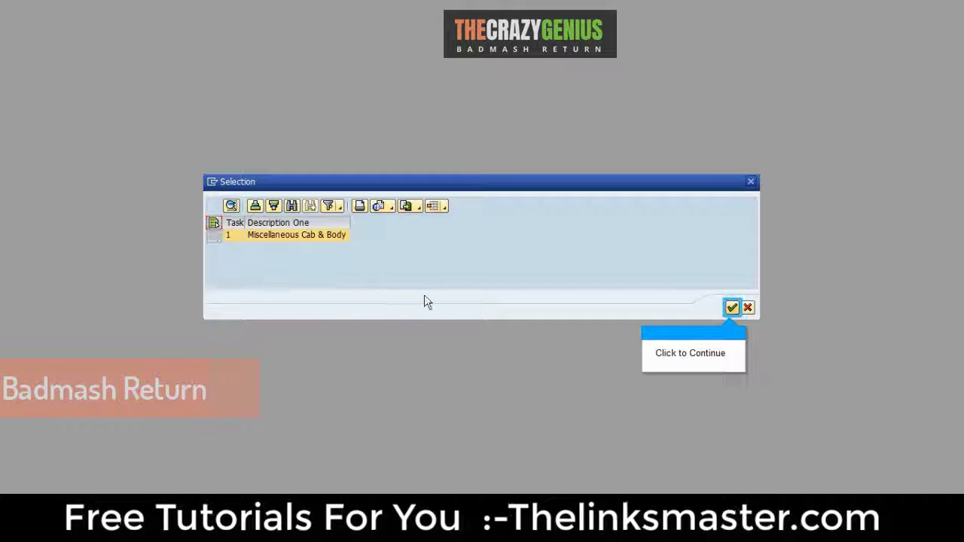
pyautogui.click(741, 314)
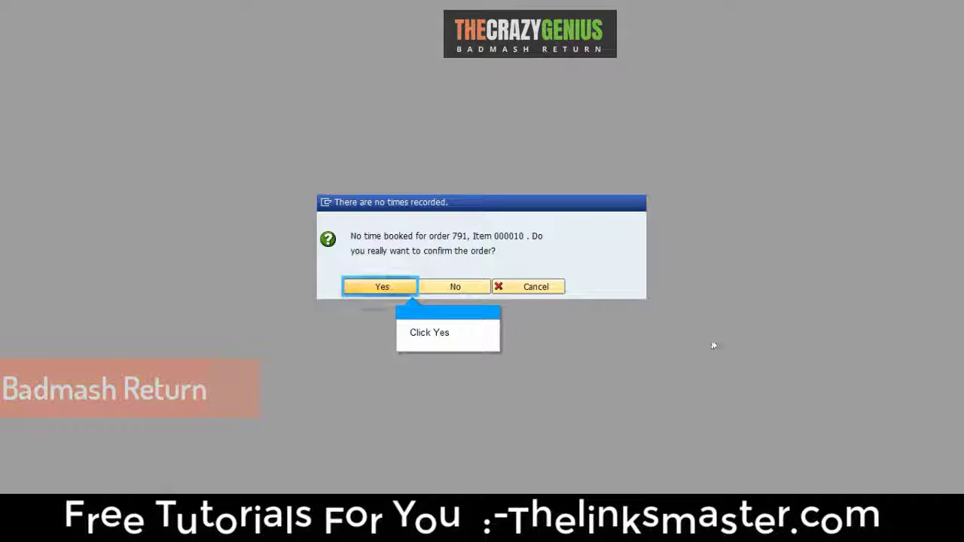
pyautogui.click(376, 287)
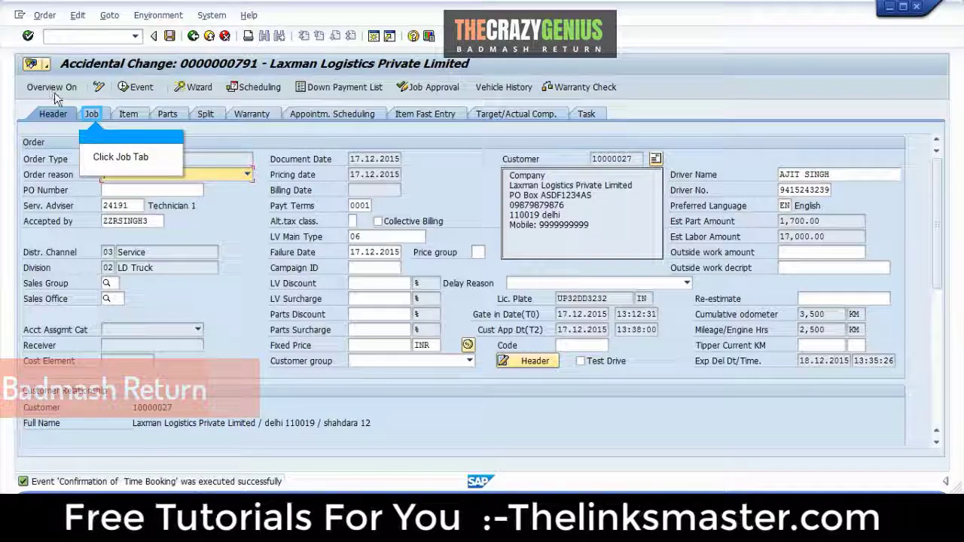
# Set the technical completion status for the order's job, new accidental job, and save the order.
pyautogui.click(89, 114)
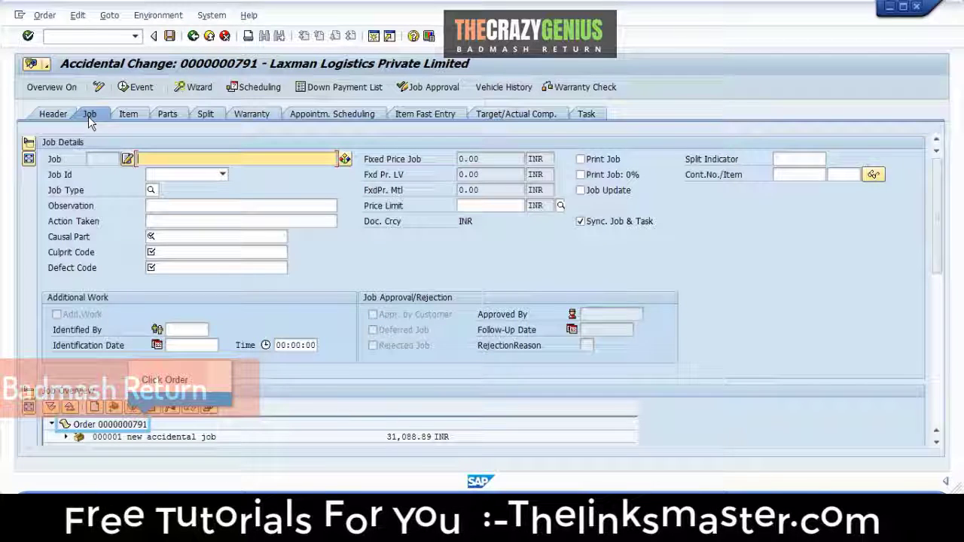
pyautogui.click(85, 426)
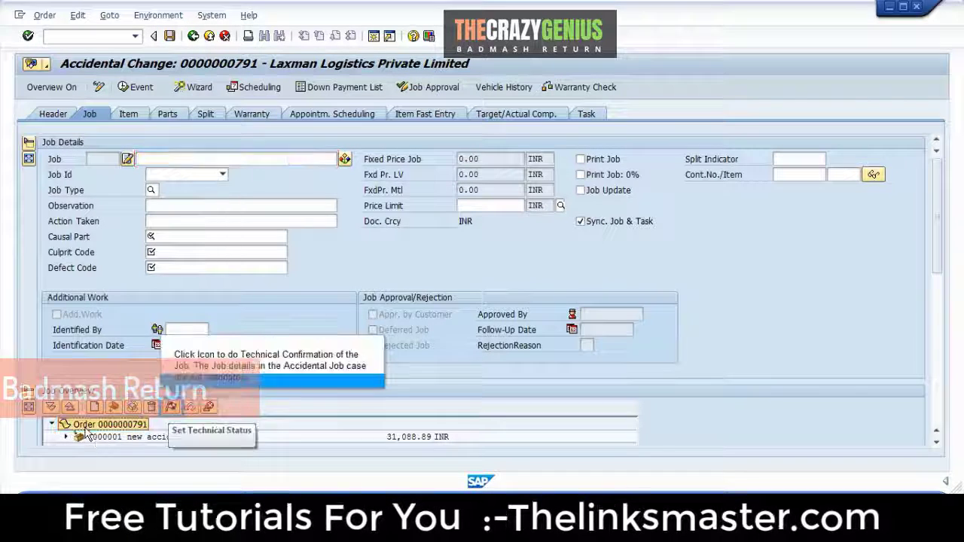
pyautogui.click(170, 416)
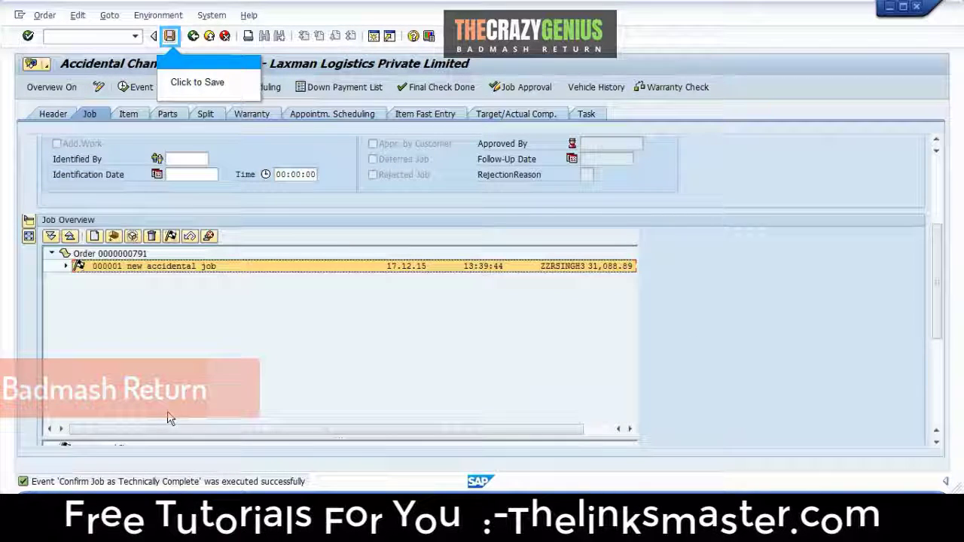
pyautogui.click(169, 36)
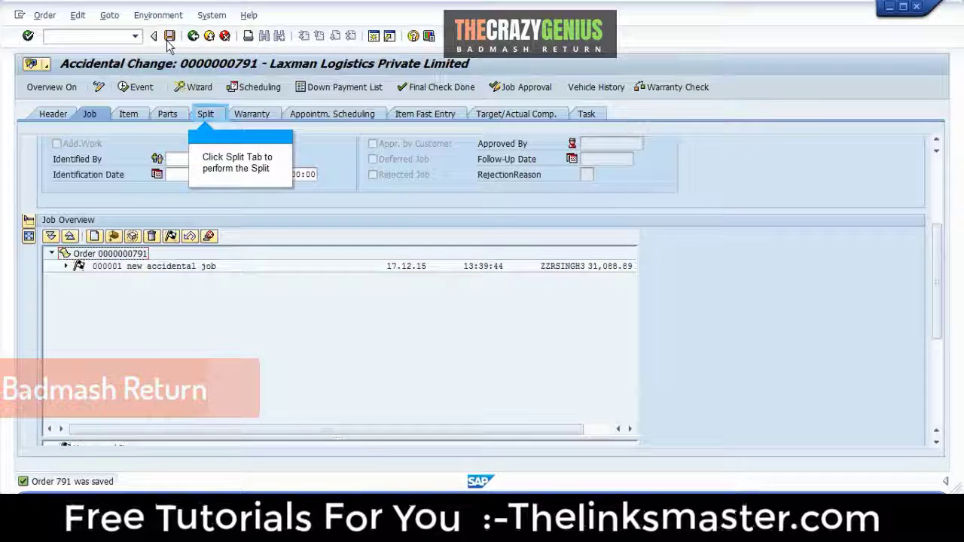
# Start a split with order type ZS03 Accidental and pick the claim customer from a search of BP role FLCU01 partners.
pyautogui.click(206, 120)
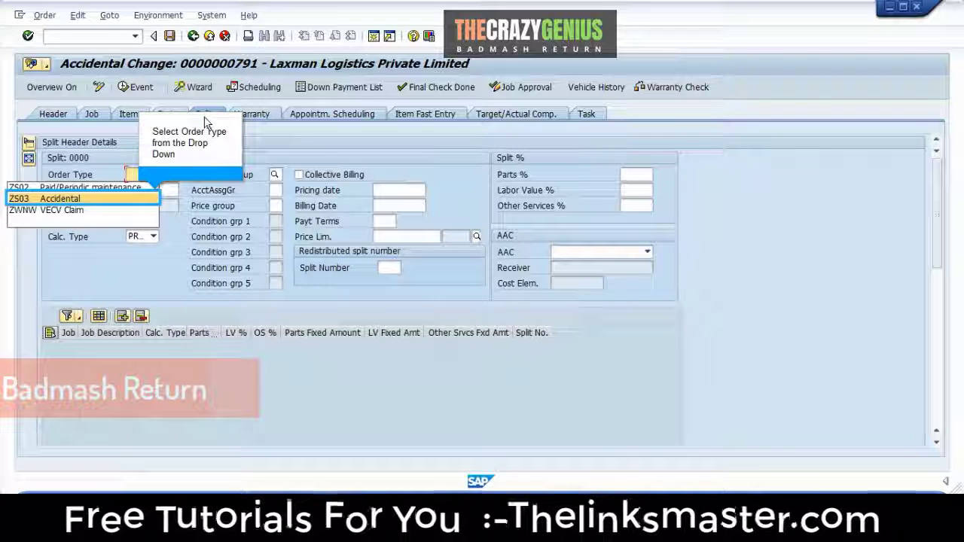
pyautogui.click(53, 199)
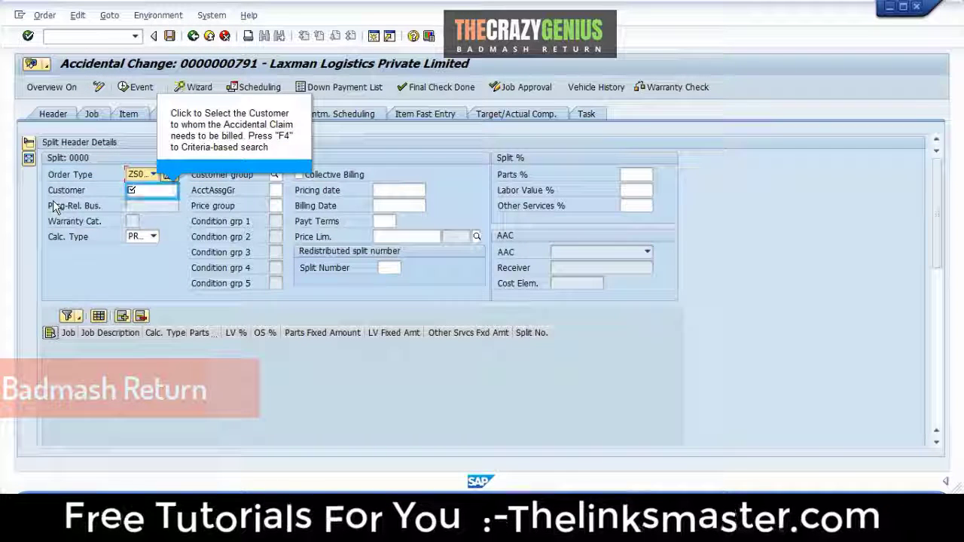
pyautogui.click(142, 193)
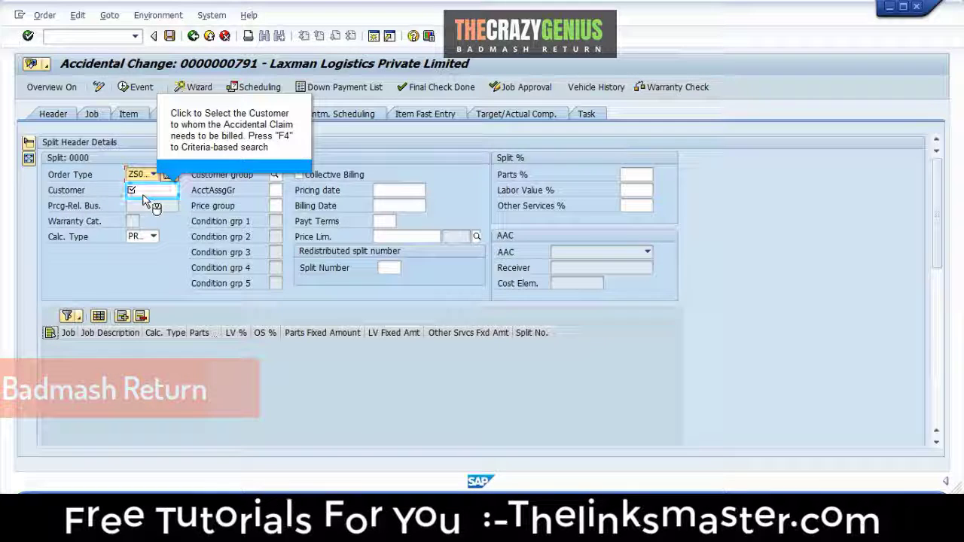
pyautogui.press('F4')
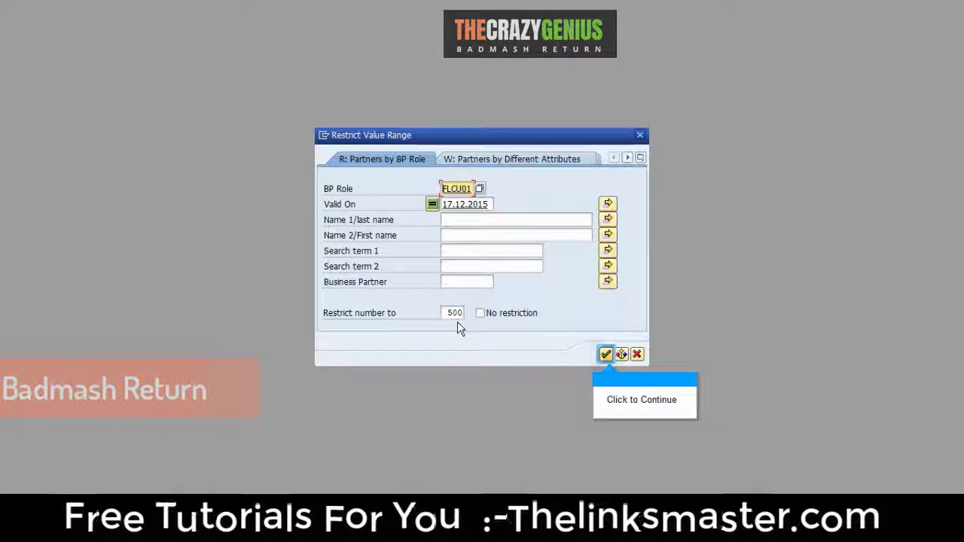
pyautogui.click(606, 355)
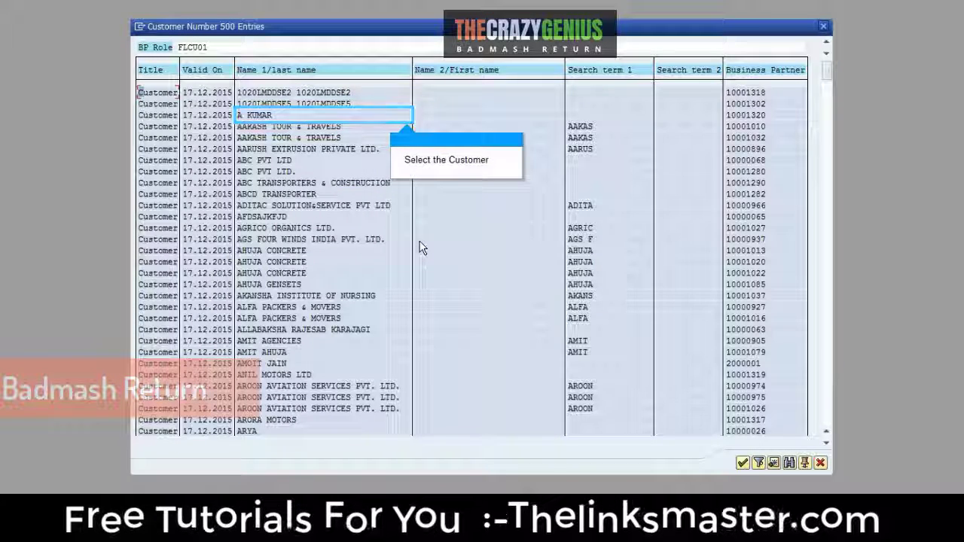
pyautogui.doubleClick(288, 119)
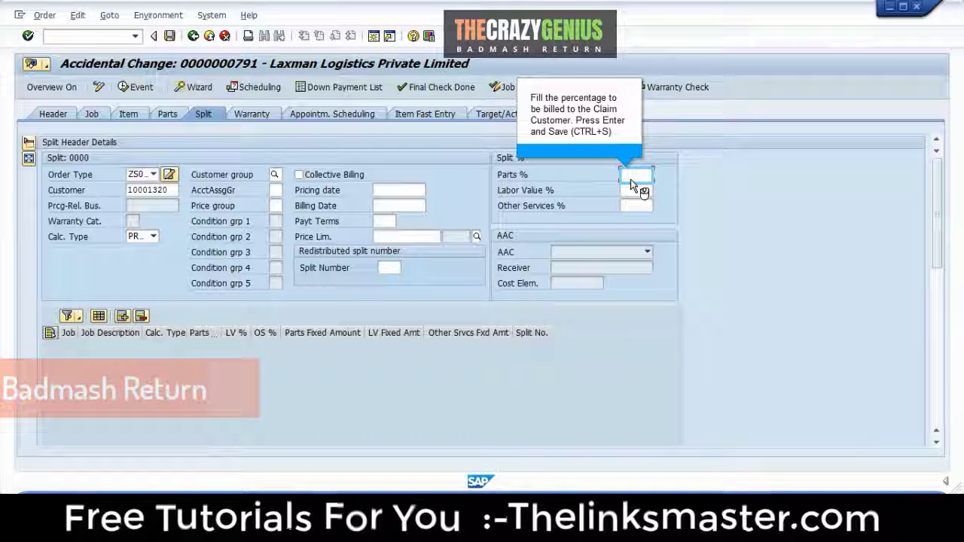
# Set the split to 60% parts and 70% labor value, apply it to job 1, new accidental job, and save the order.
pyautogui.click(633, 178)
pyautogui.write('60')
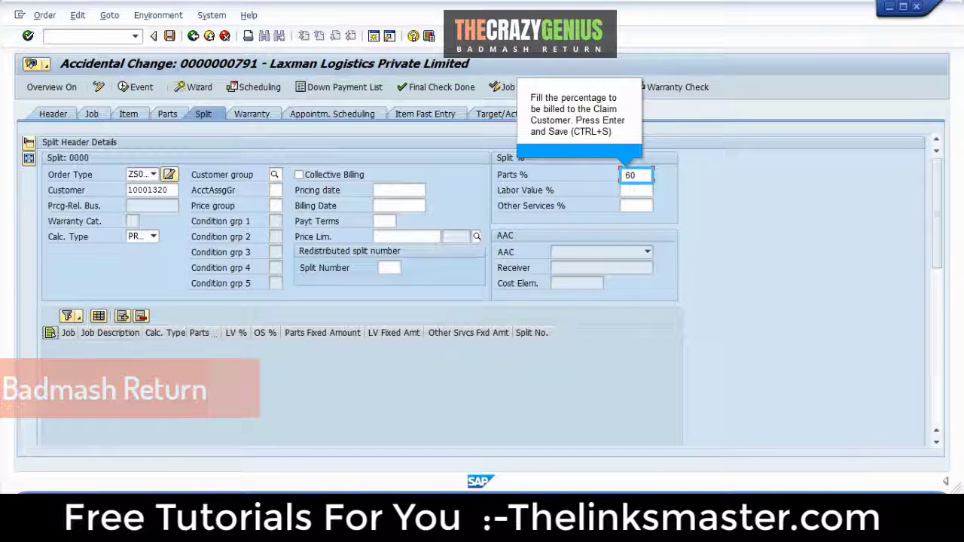
pyautogui.hotkey('ctrl', 's')
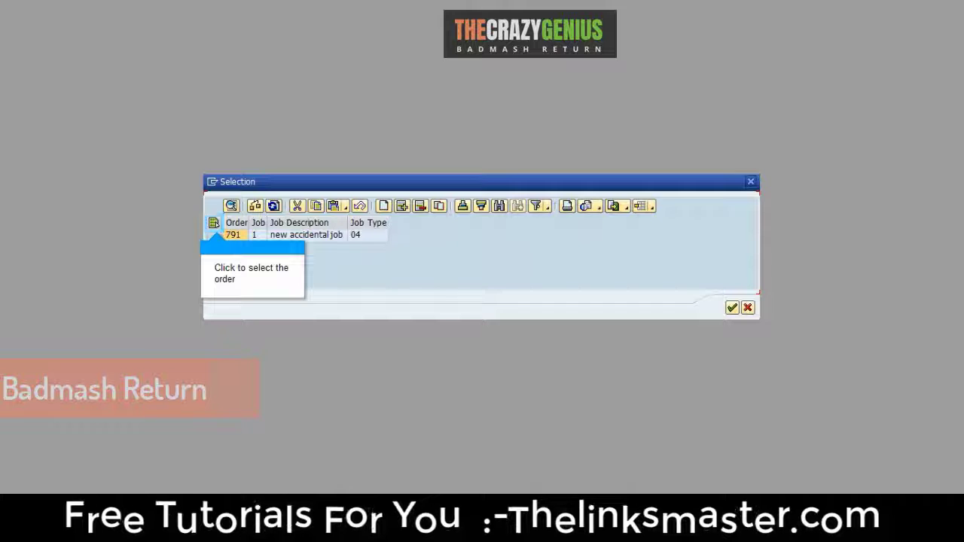
pyautogui.click(213, 234)
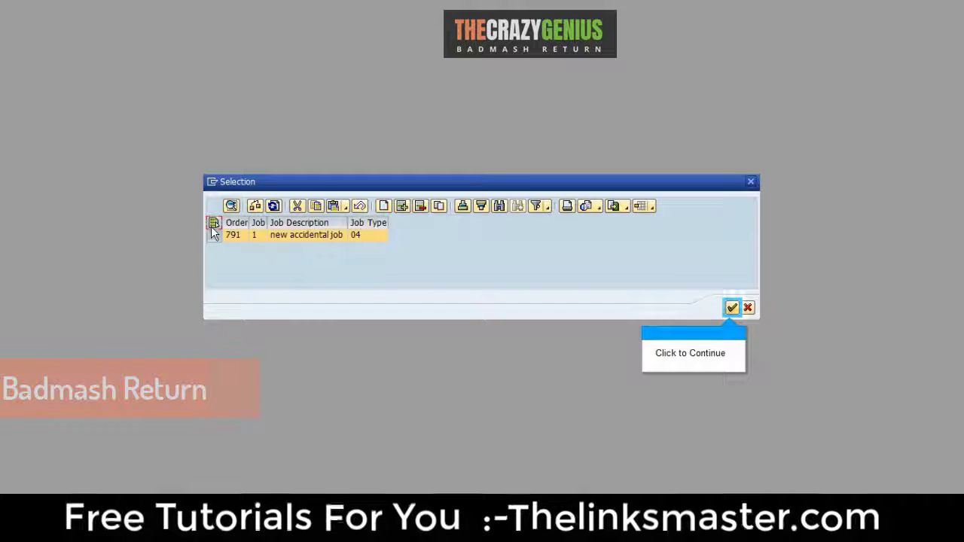
pyautogui.click(732, 307)
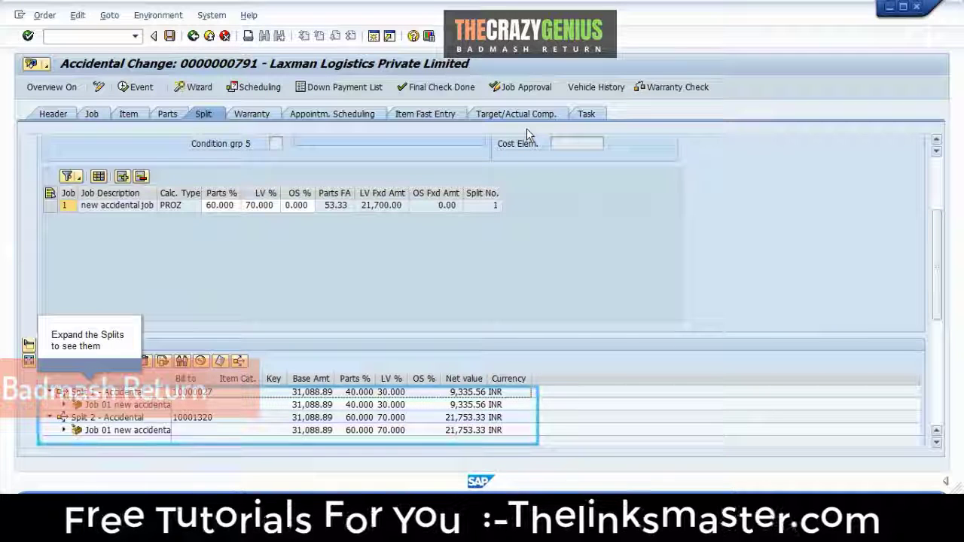
pyautogui.doubleClick(189, 435)
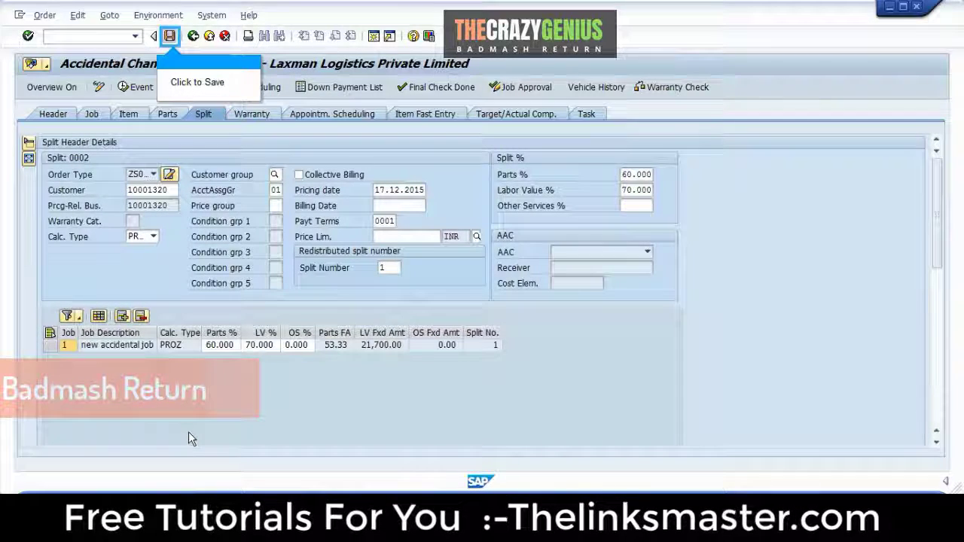
pyautogui.click(168, 37)
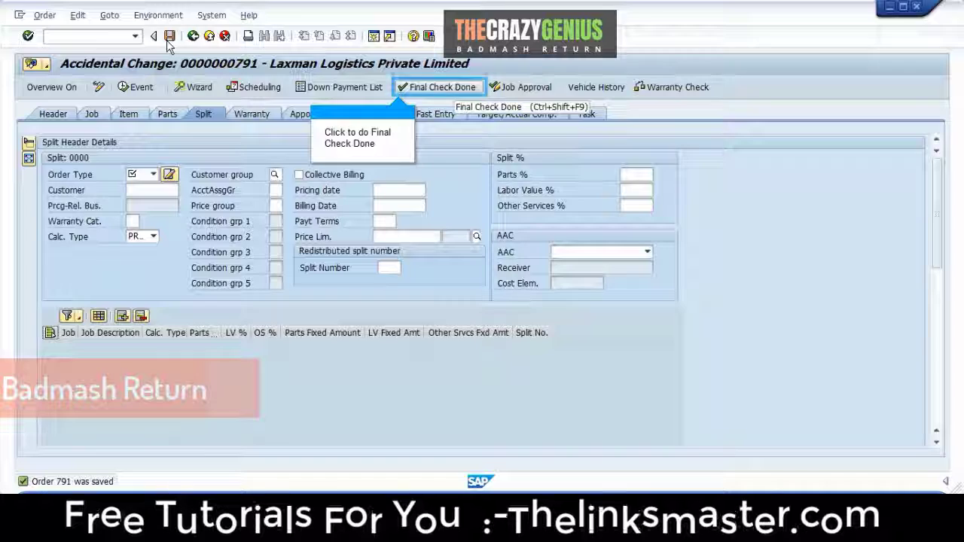
# Mark the final check as done and run the PROFORMA_BILLING event for both splits of the order.
pyautogui.click(423, 90)
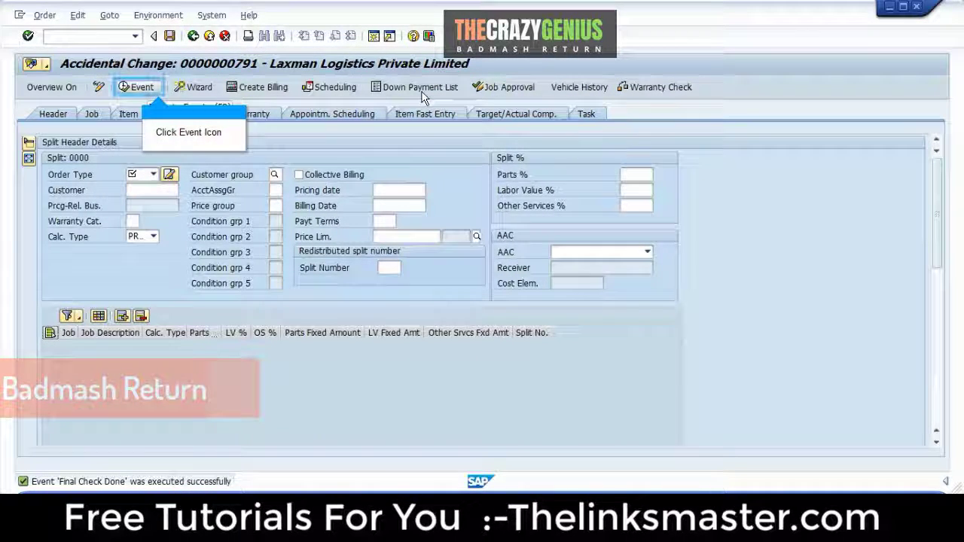
pyautogui.click(138, 89)
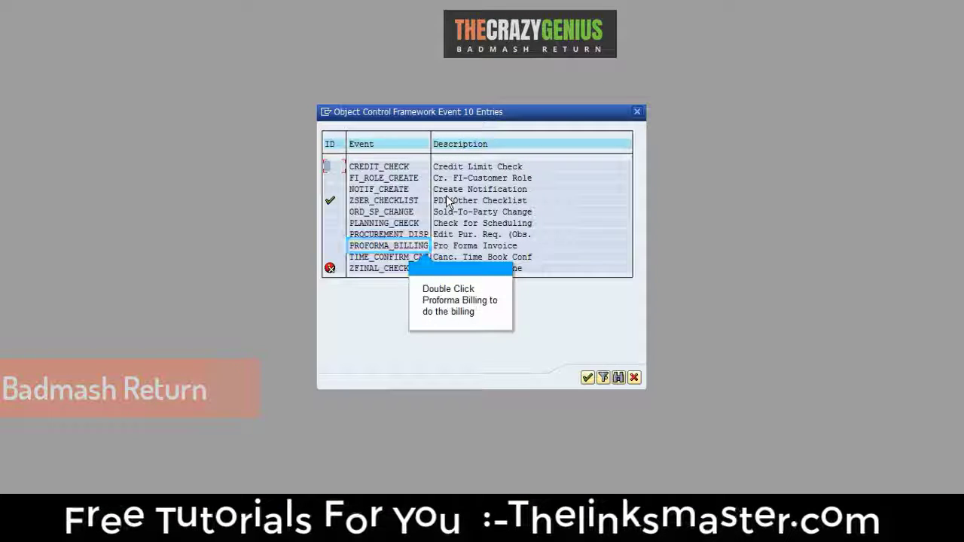
pyautogui.doubleClick(374, 248)
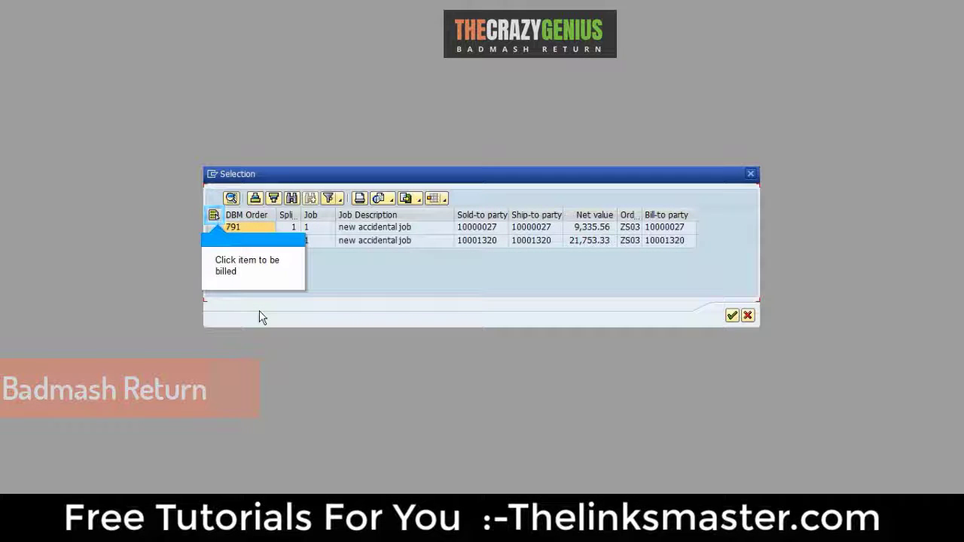
pyautogui.click(213, 216)
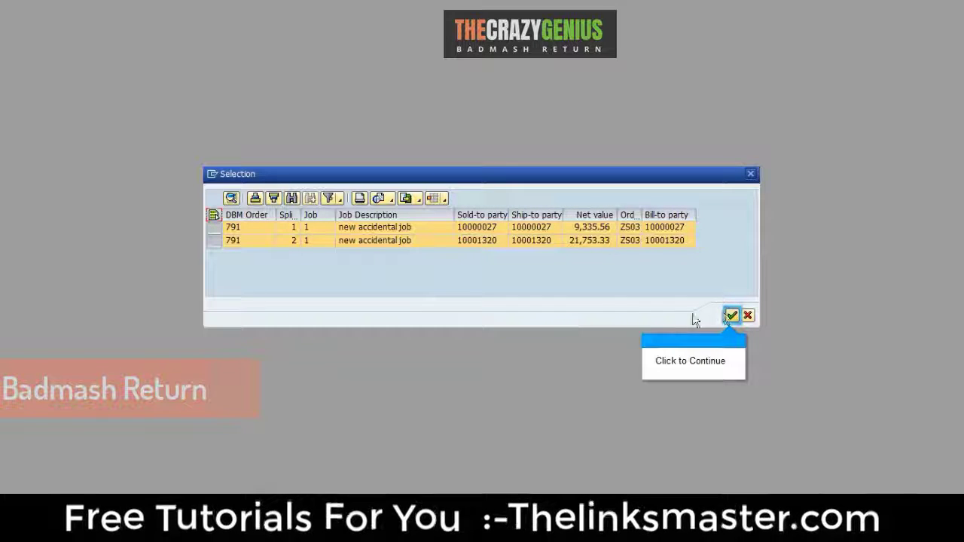
pyautogui.click(732, 315)
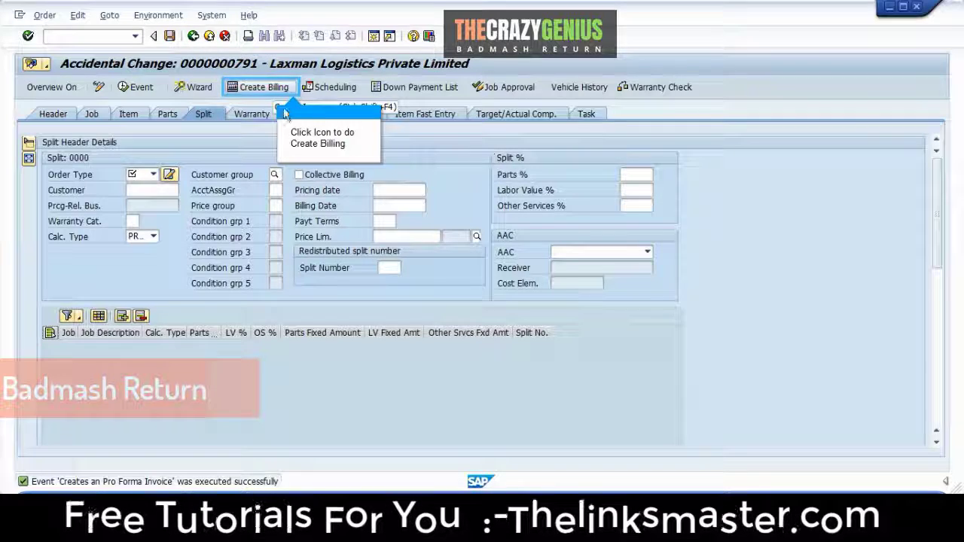
# Create the billing for both splits of the accidental job.
pyautogui.click(245, 90)
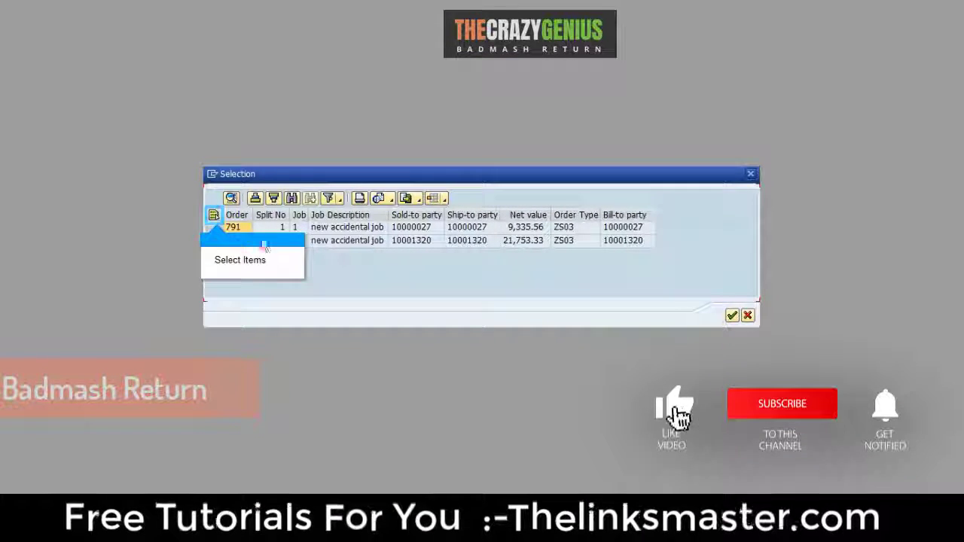
pyautogui.click(213, 218)
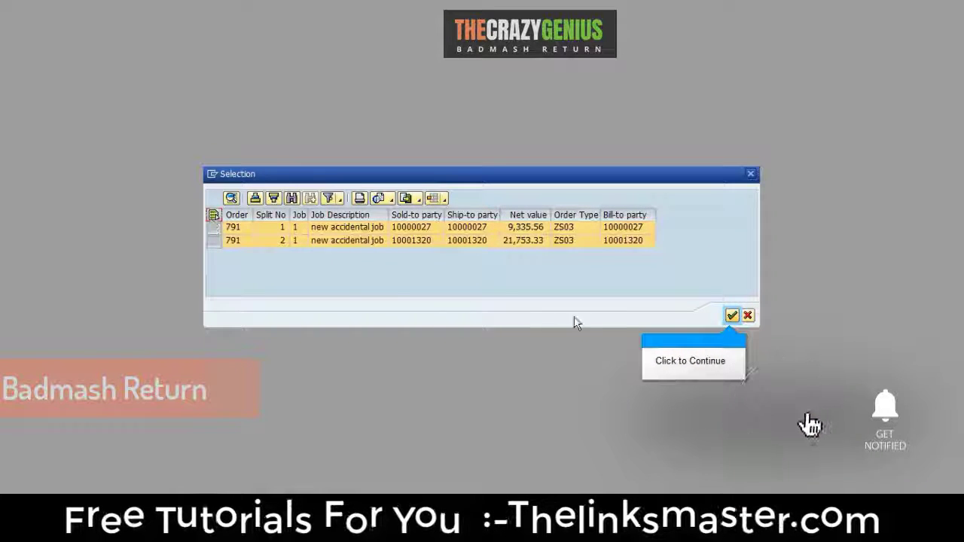
pyautogui.click(741, 319)
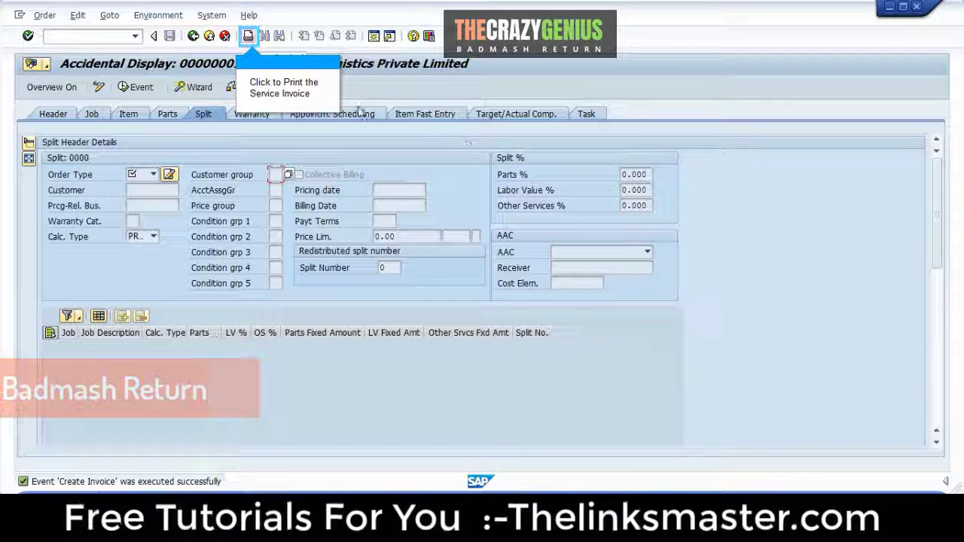
# Print one ZS08 Service Invoice for the vehicle owner and one for the accidental claim customer.
pyautogui.click(248, 37)
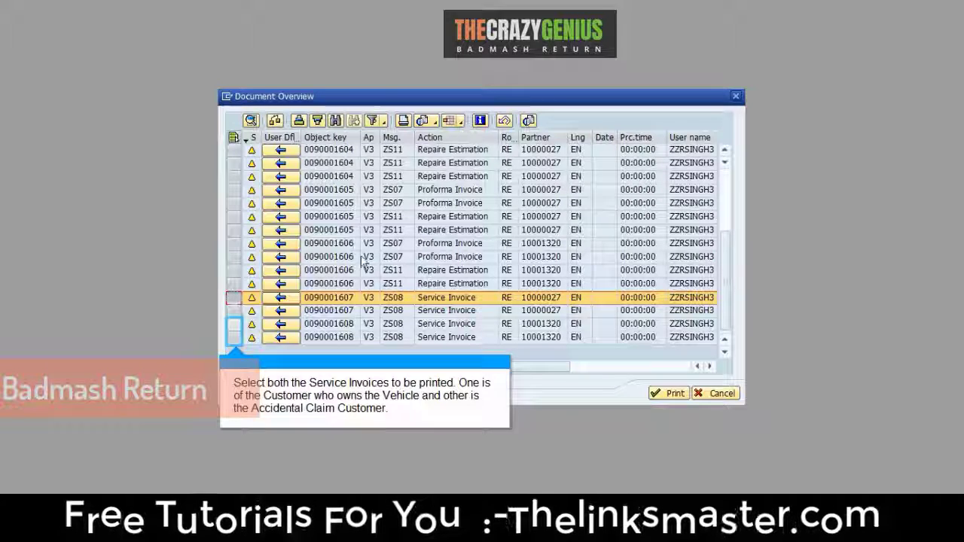
pyautogui.click(232, 339)
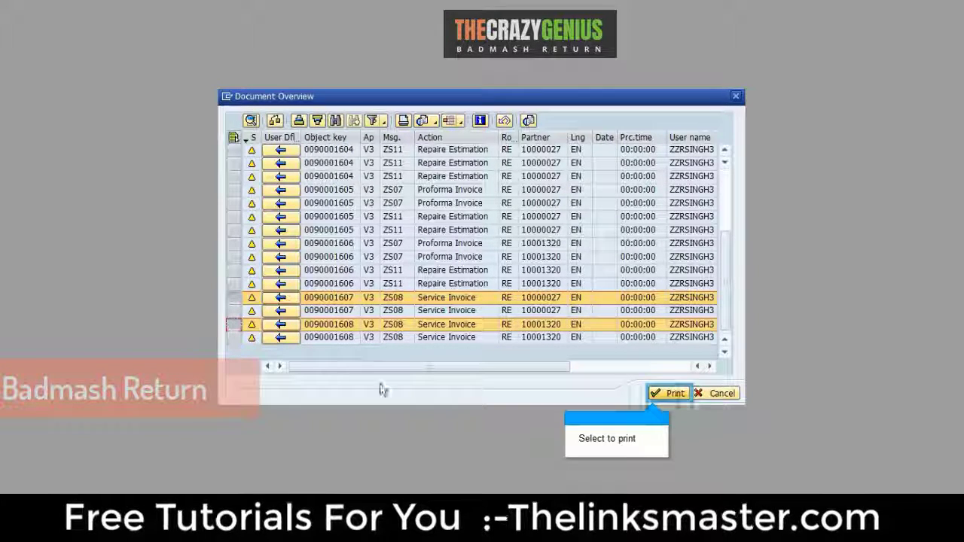
pyautogui.click(667, 393)
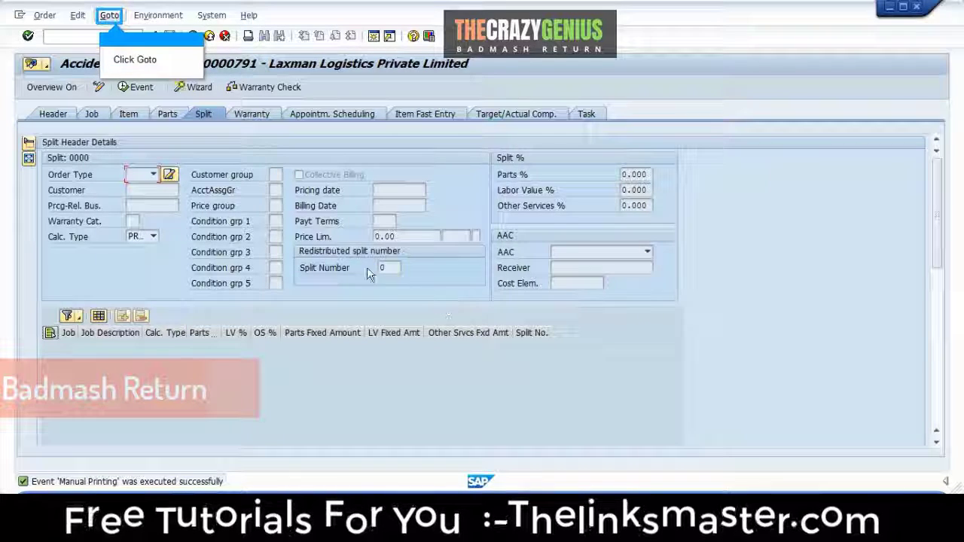
# Display the order's document flow to check the billing documents of both splits.
pyautogui.click(109, 16)
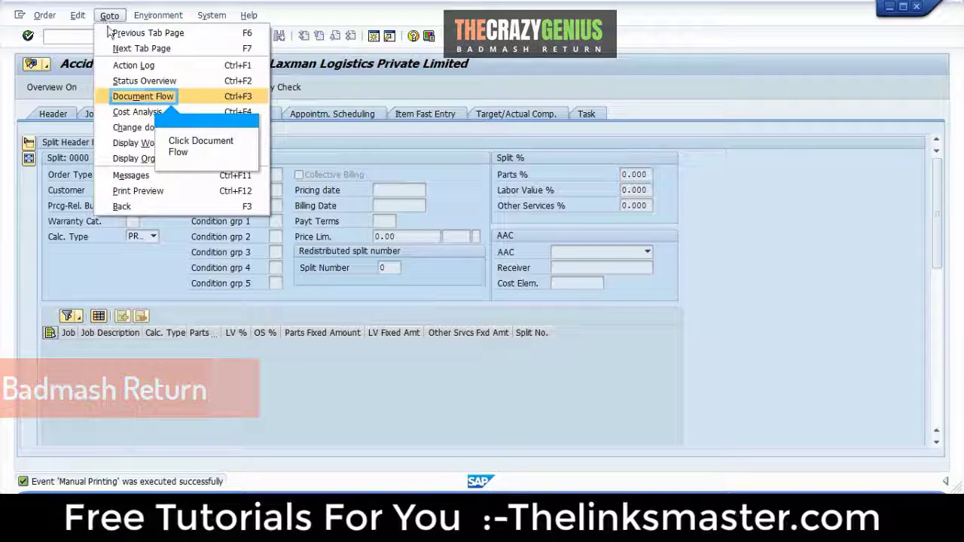
pyautogui.click(136, 97)
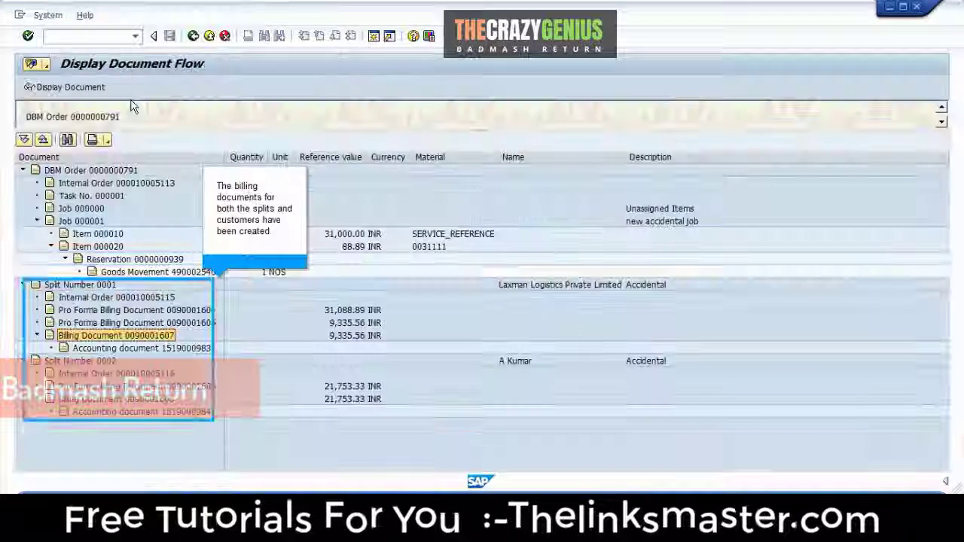